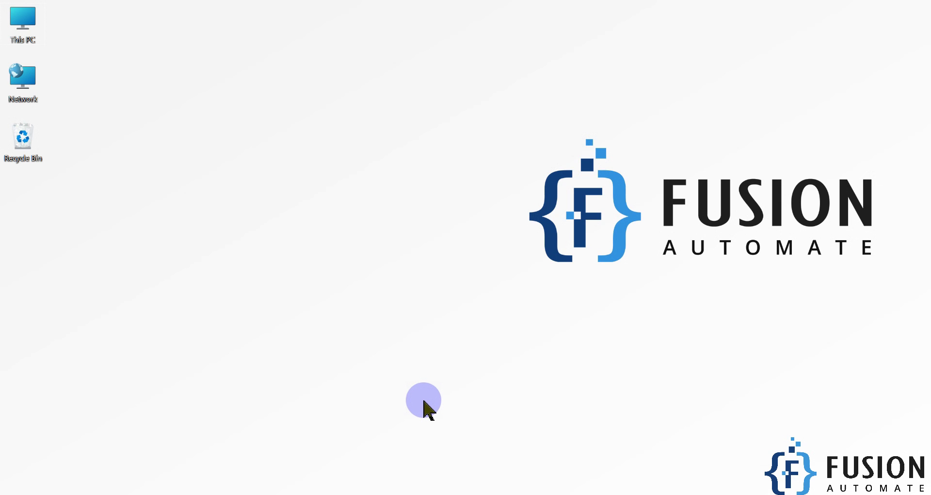
Disconnect the Modbus Slave simulator and open its connection setup to reconnect.
click(434, 491)
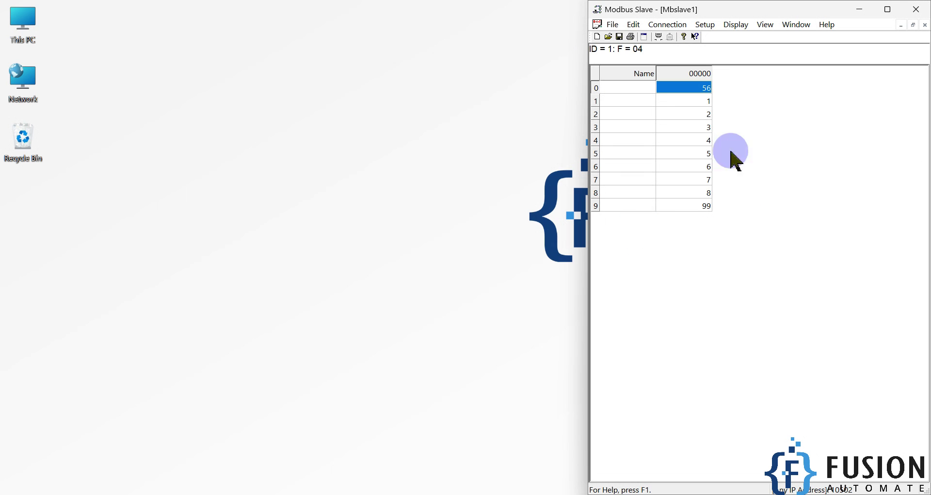
mouse_move(343, 489)
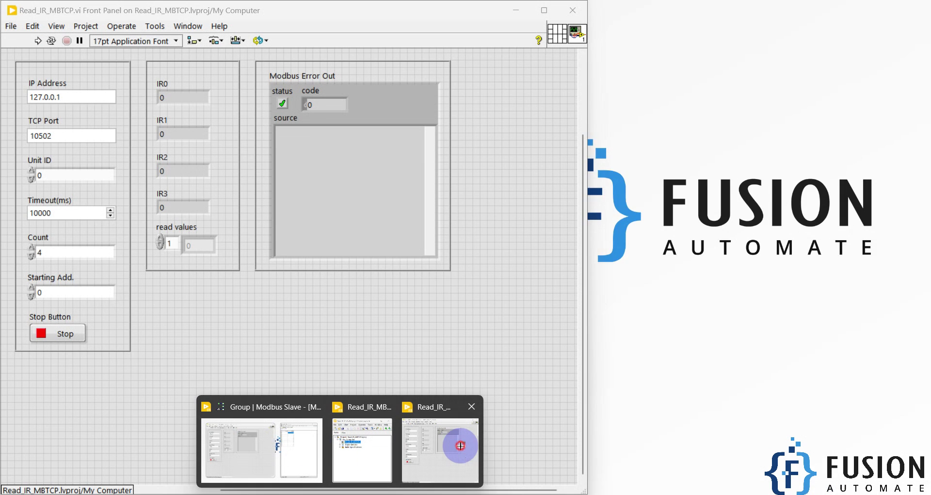
click(451, 449)
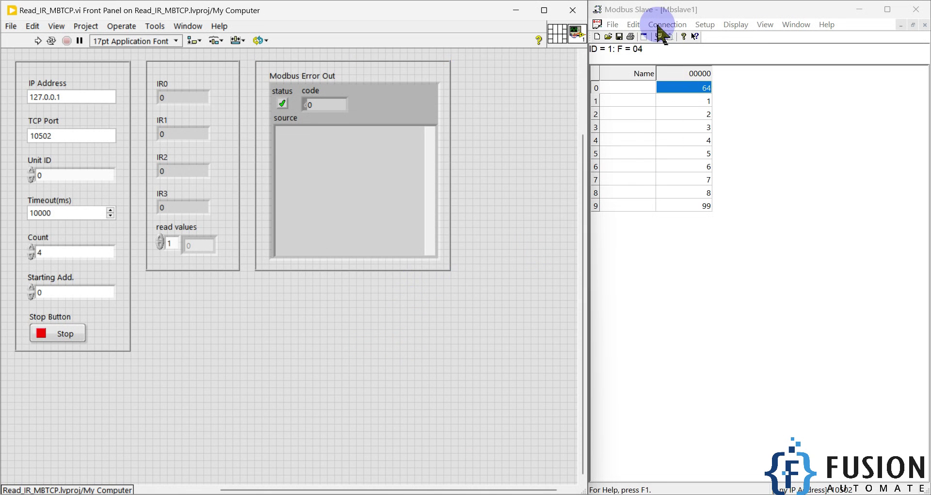
click(662, 25)
click(677, 52)
click(669, 26)
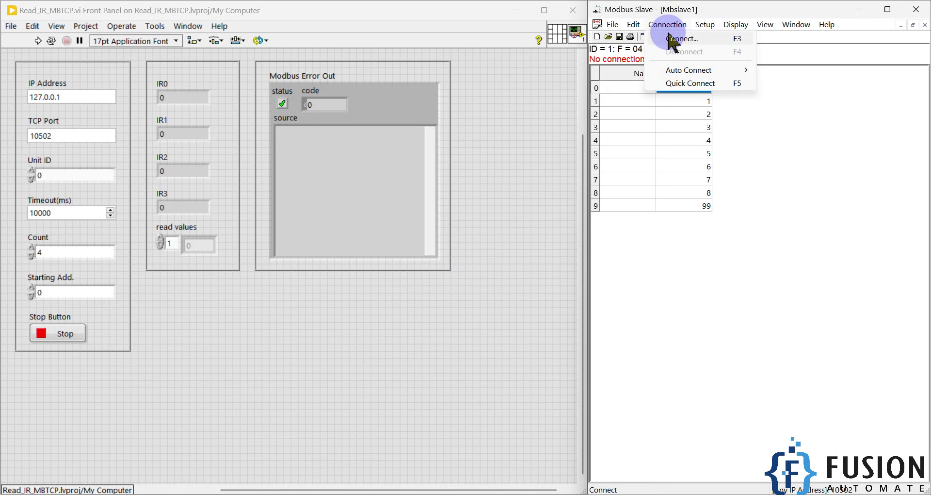
click(671, 41)
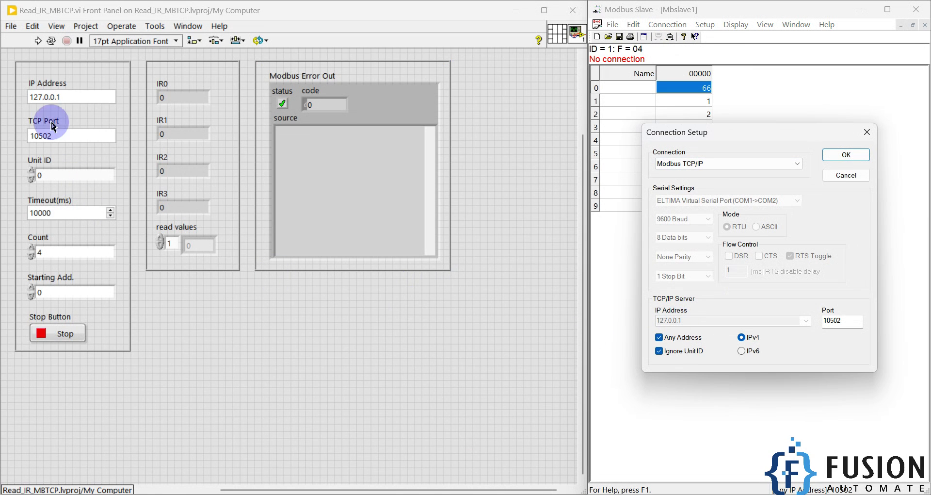
Compare the panel's IP address, TCP port and settings with the simulator, then confirm Modbus TCP/IP on port 10502.
drag(77, 93, 25, 92)
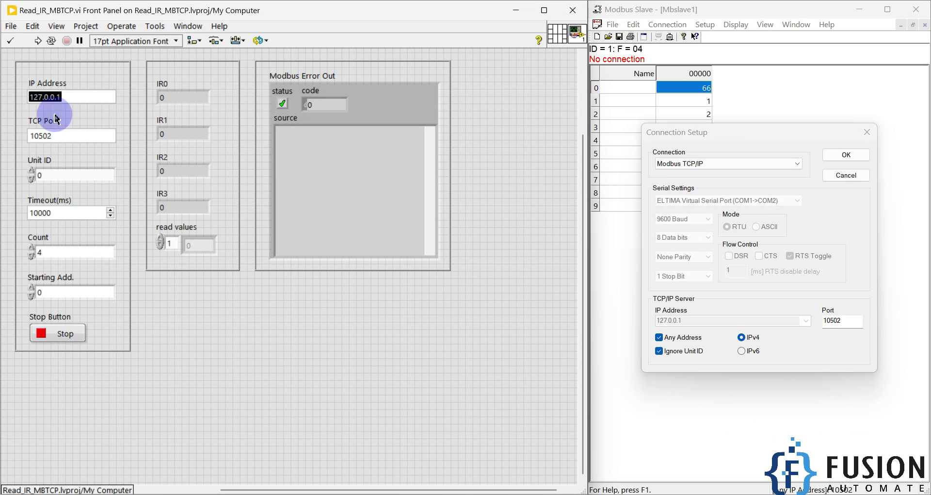
double_click(844, 321)
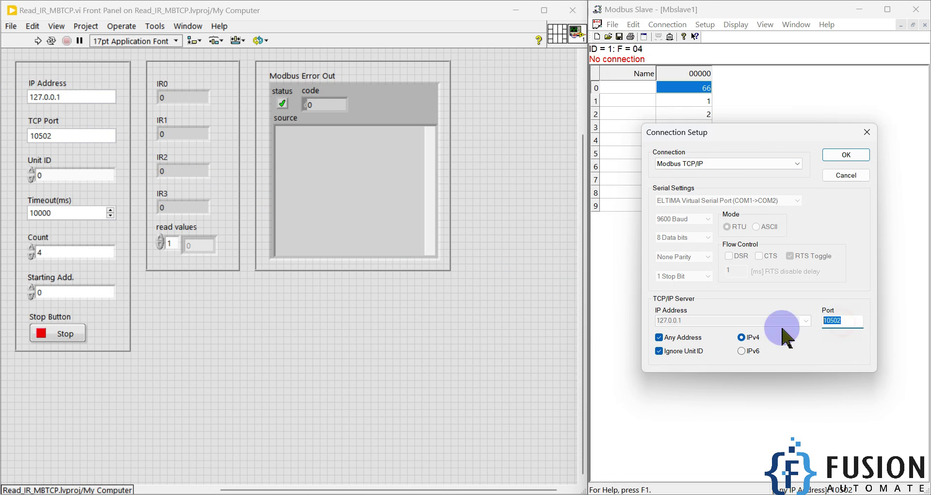
double_click(59, 136)
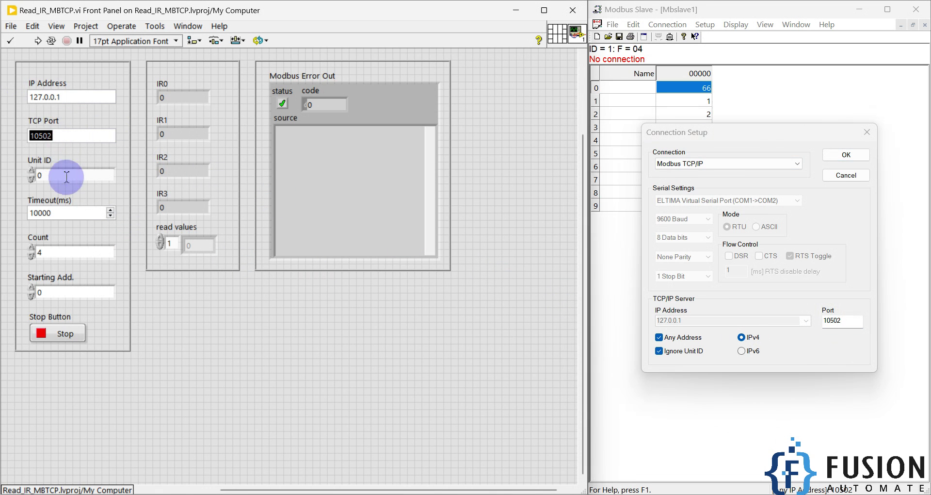
click(66, 212)
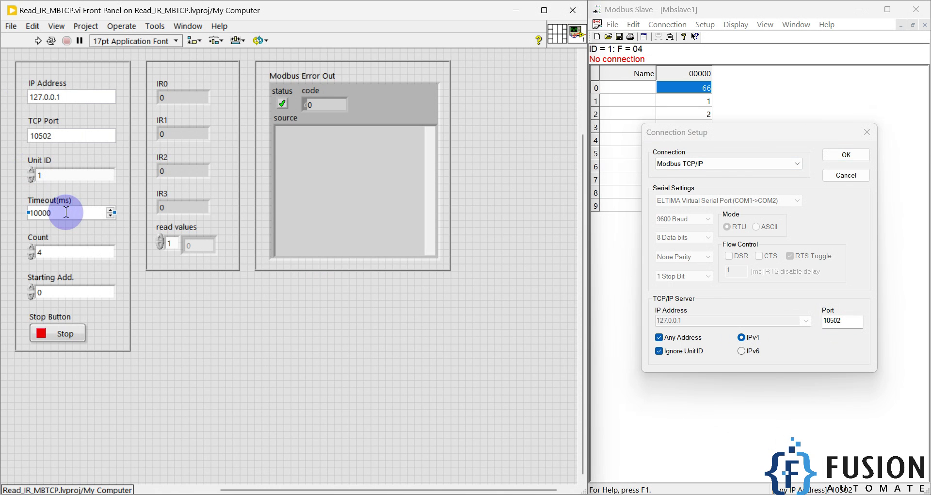
click(51, 255)
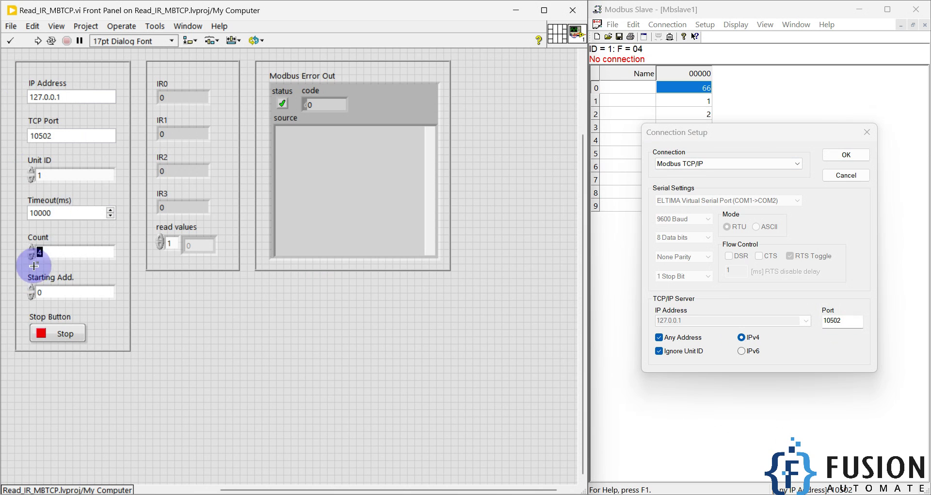
click(66, 292)
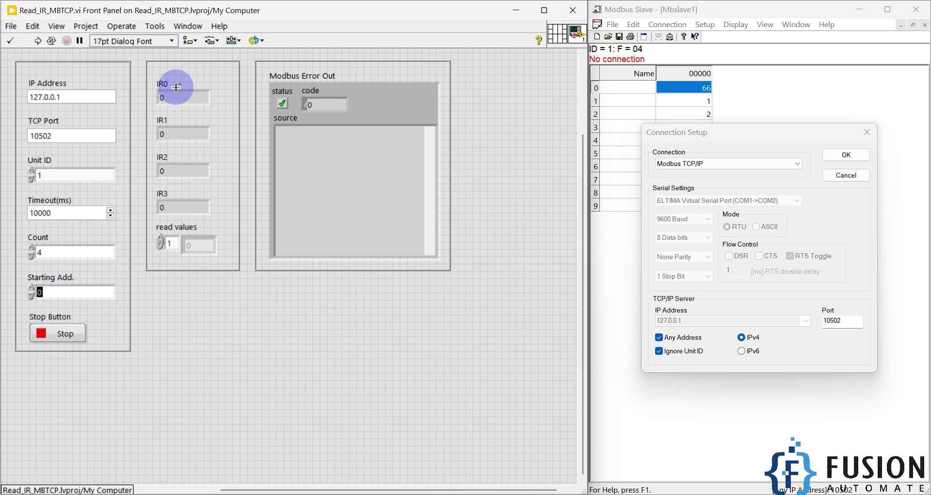
click(831, 155)
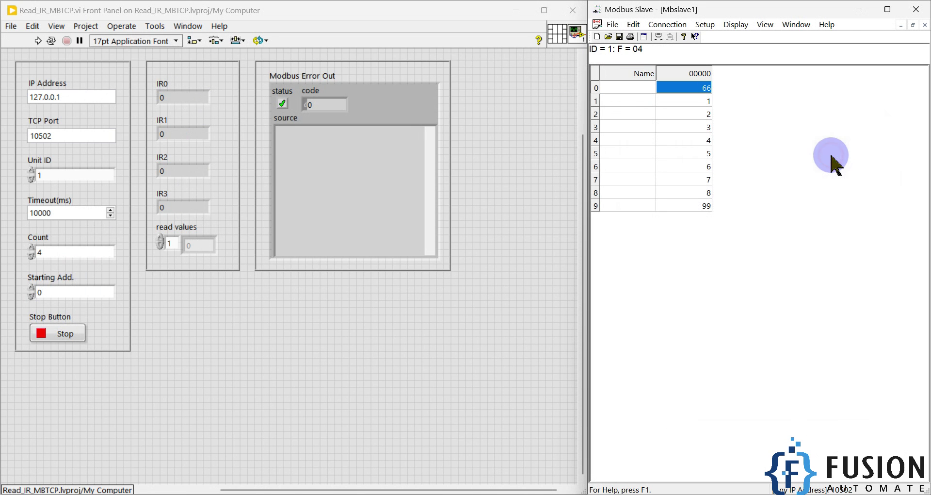
Run the VI and change the slave's register 1 to 26.
click(38, 41)
double_click(164, 98)
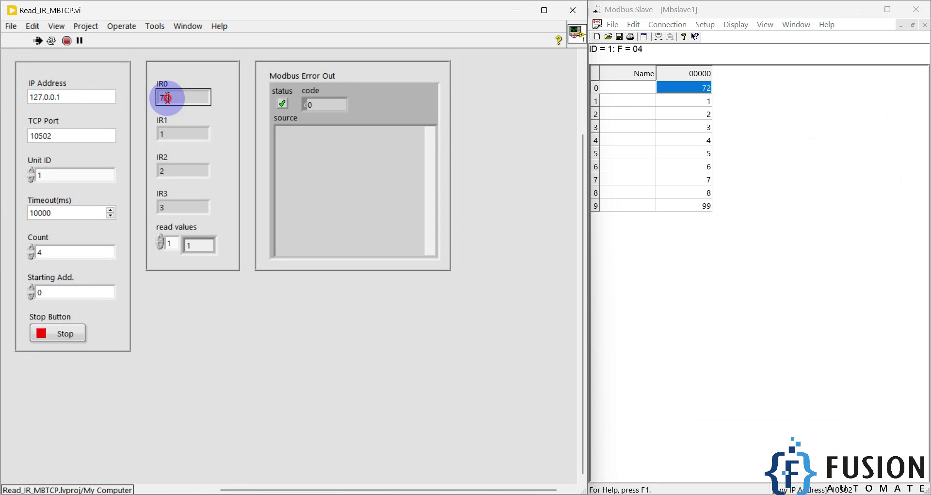
click(695, 92)
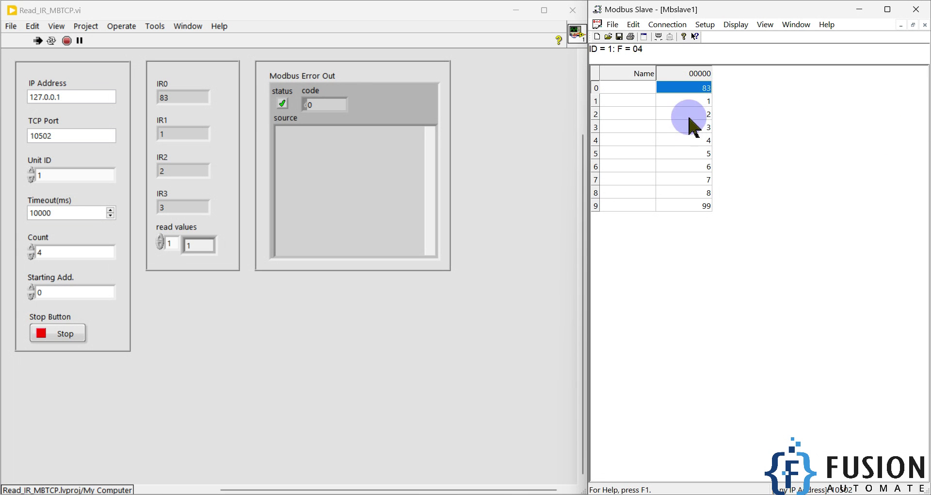
double_click(680, 101)
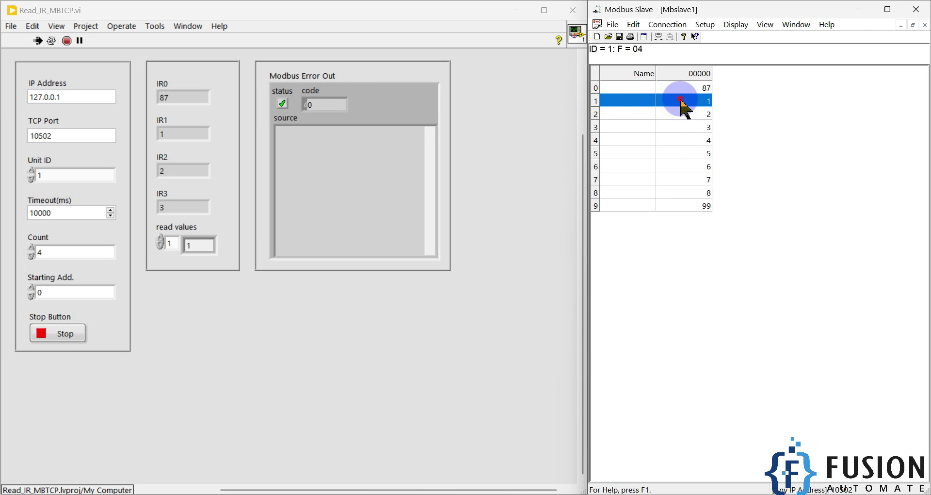
text(26)
key(Return)
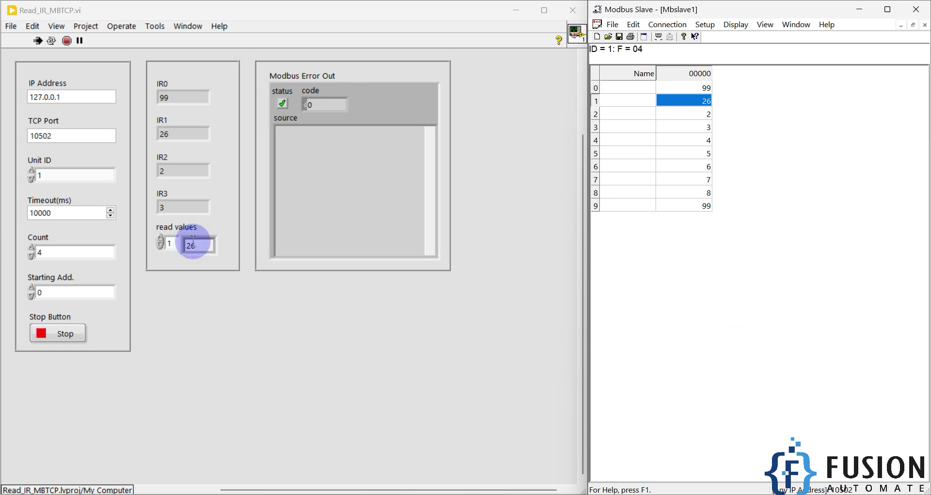
Step the read values array index through elements 1, 2, 3 and up to 4.
click(160, 238)
click(161, 238)
click(160, 238)
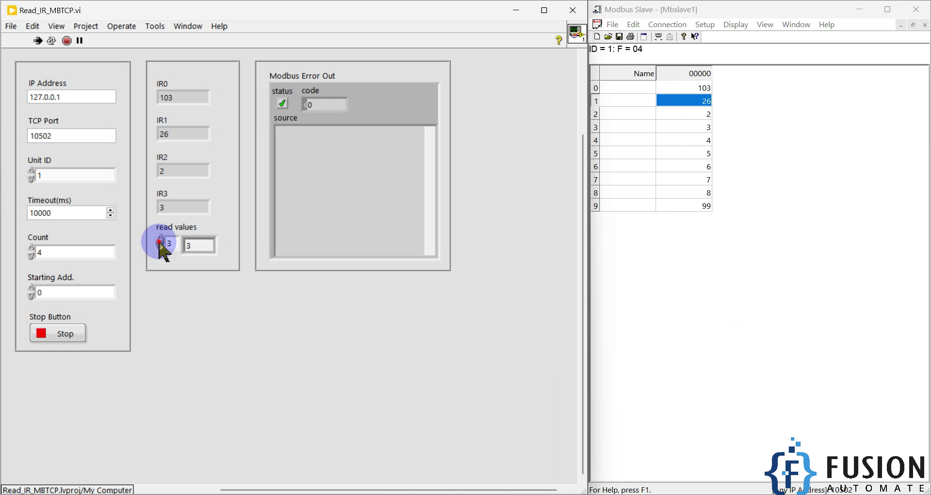
click(160, 238)
click(161, 238)
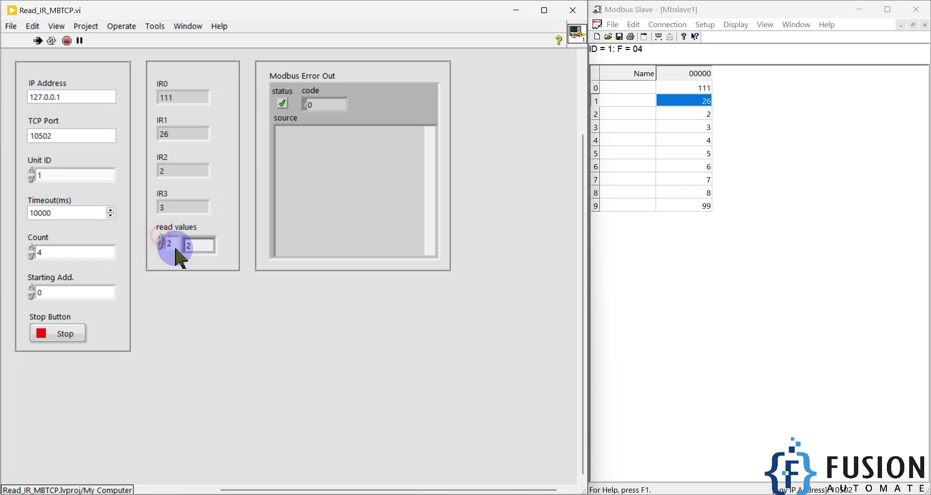
click(161, 238)
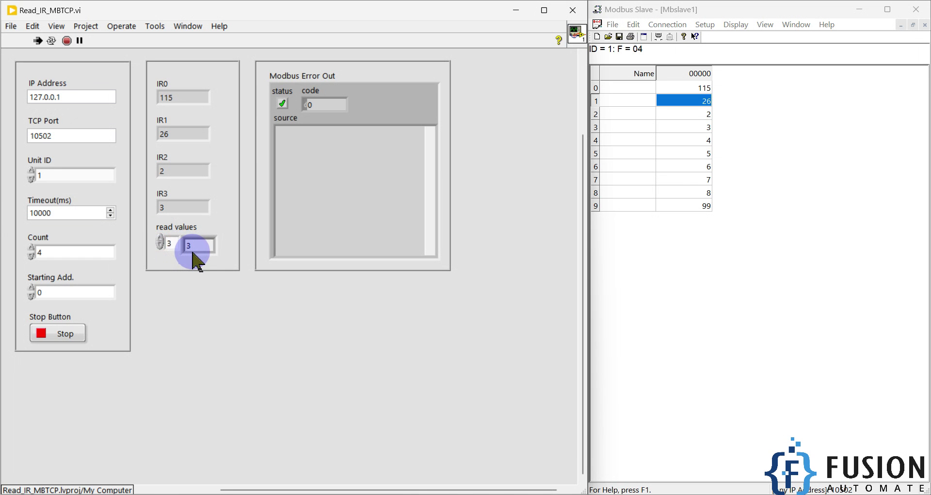
click(160, 238)
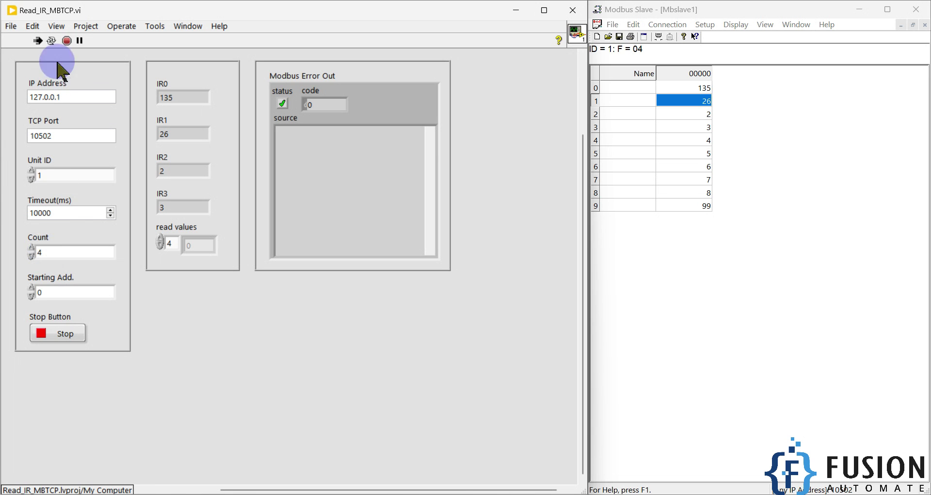
Abort the VI, change Count from 4 to 10, and run it again.
click(66, 40)
click(48, 253)
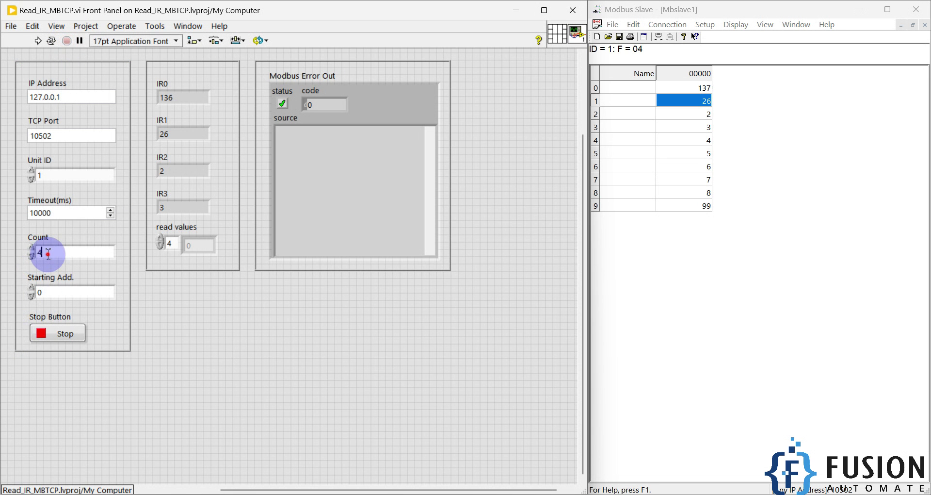
double_click(48, 253)
text(10)
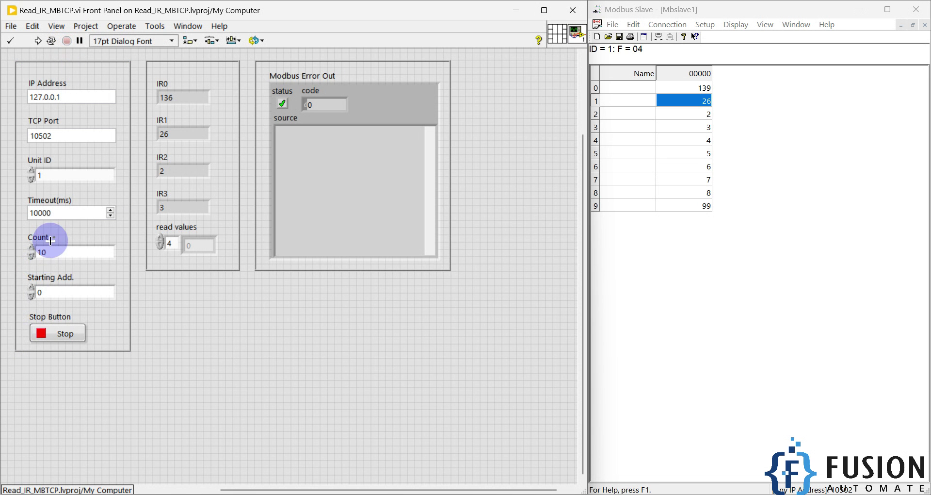
click(38, 40)
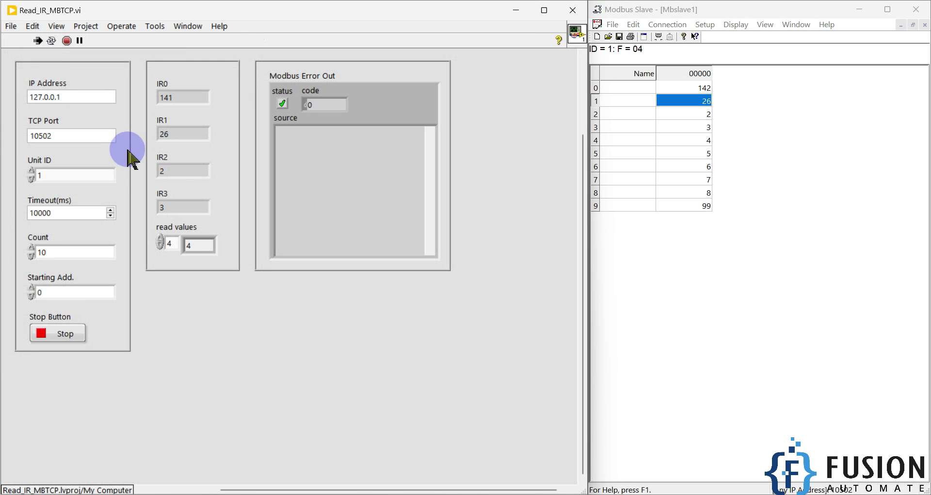
Step the read values index from 5 to 8, checking slave register rows 5 and 7.
click(160, 239)
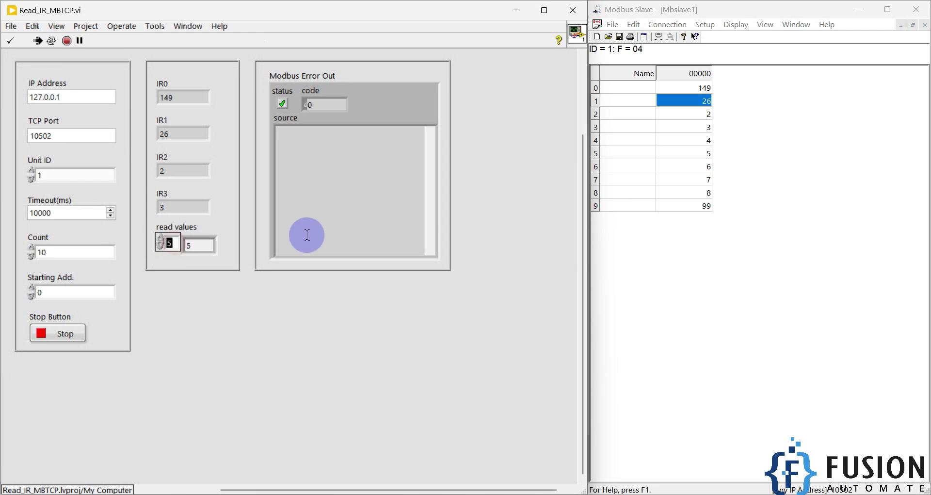
click(597, 154)
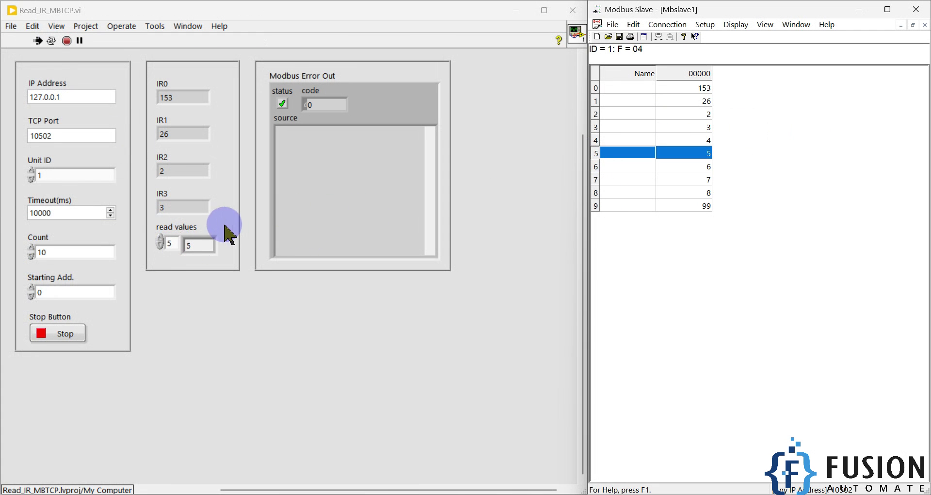
click(160, 239)
click(160, 239)
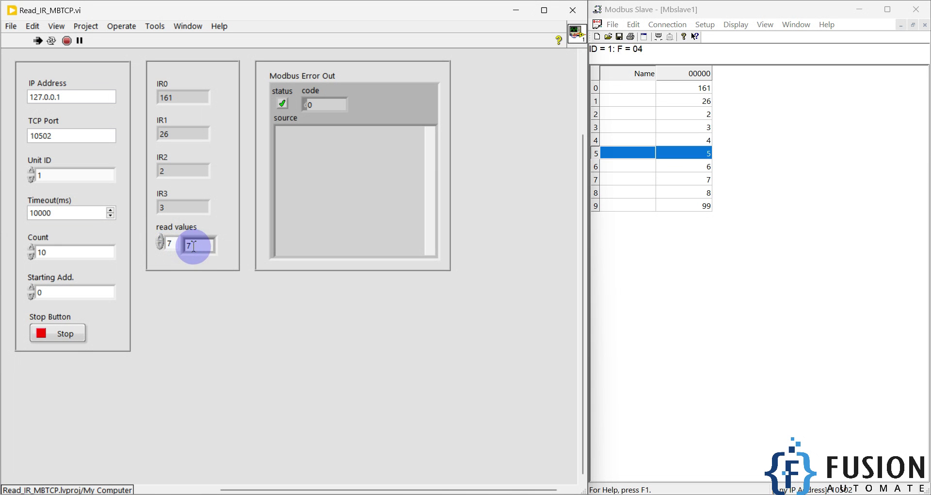
click(596, 179)
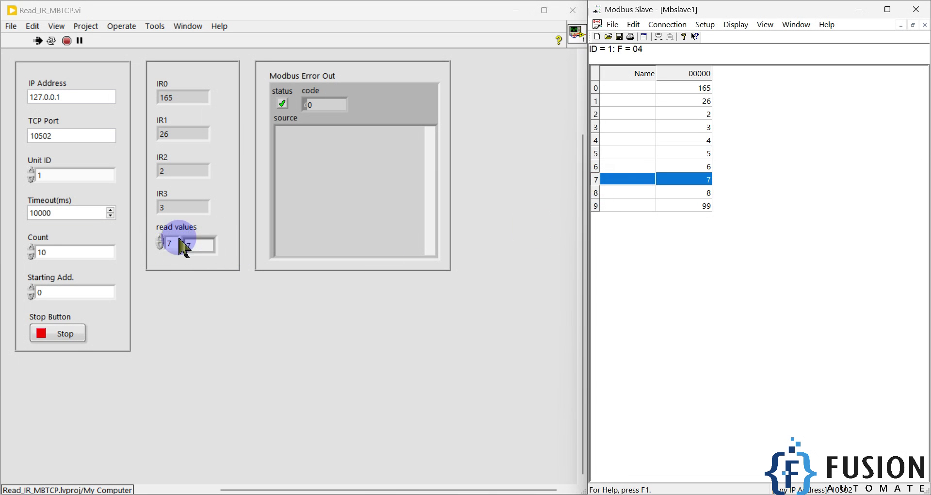
click(161, 240)
click(161, 239)
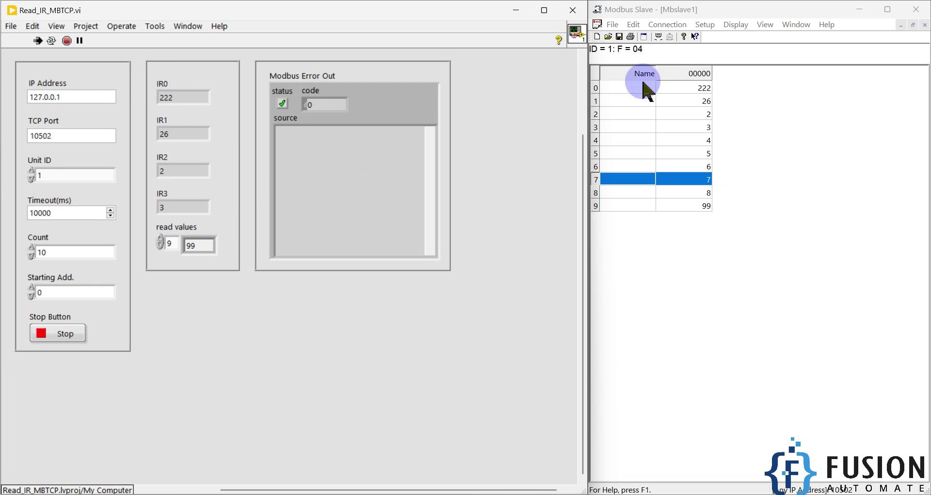
click(675, 88)
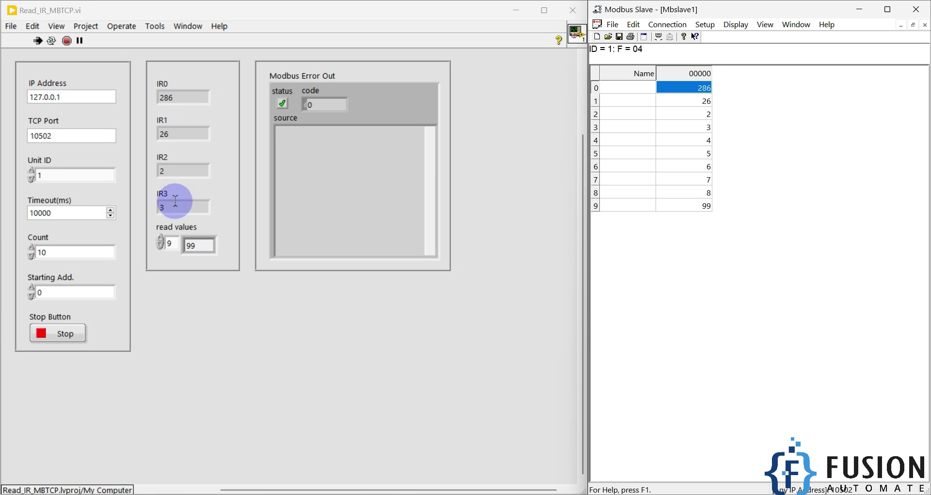
Disconnect the Modbus slave and rerun the VI so it reports error 63.
click(674, 24)
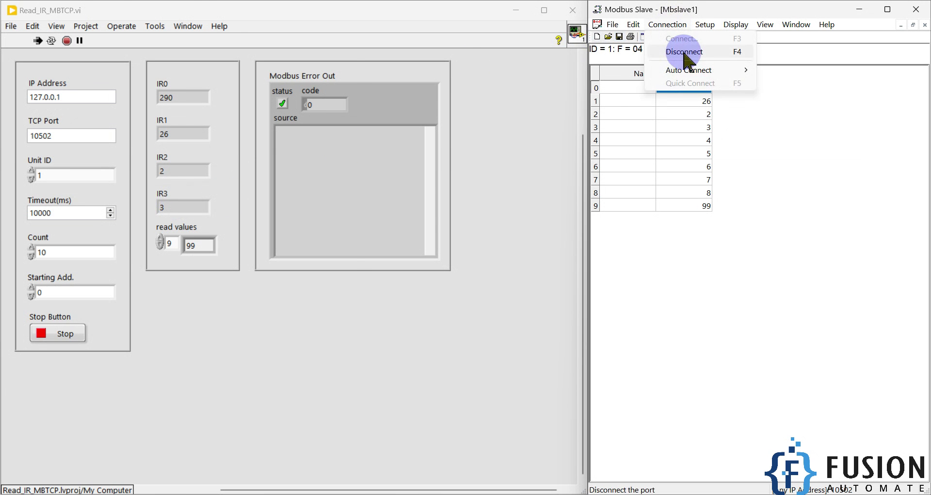
click(686, 52)
drag(324, 156, 276, 130)
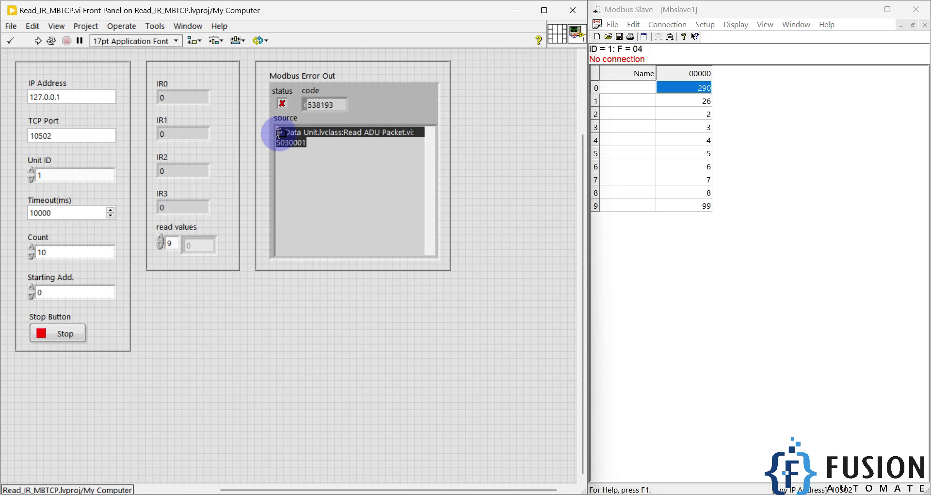
click(38, 40)
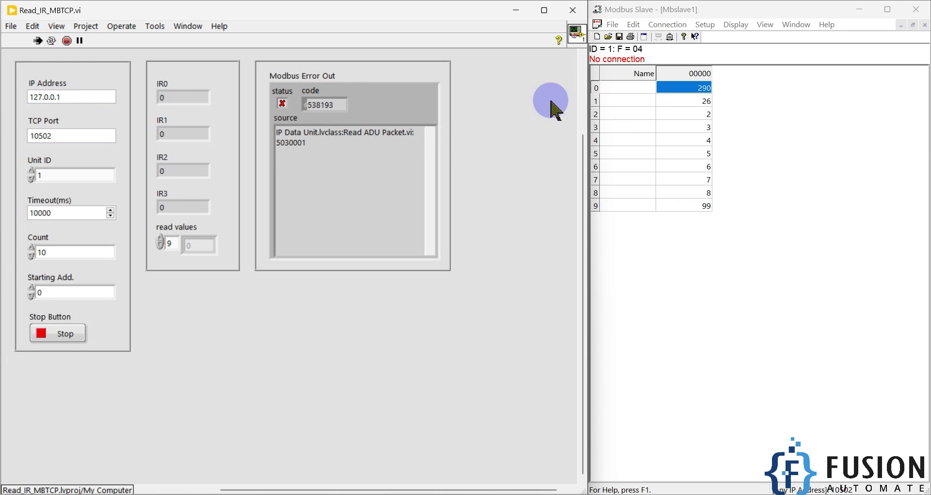
click(366, 160)
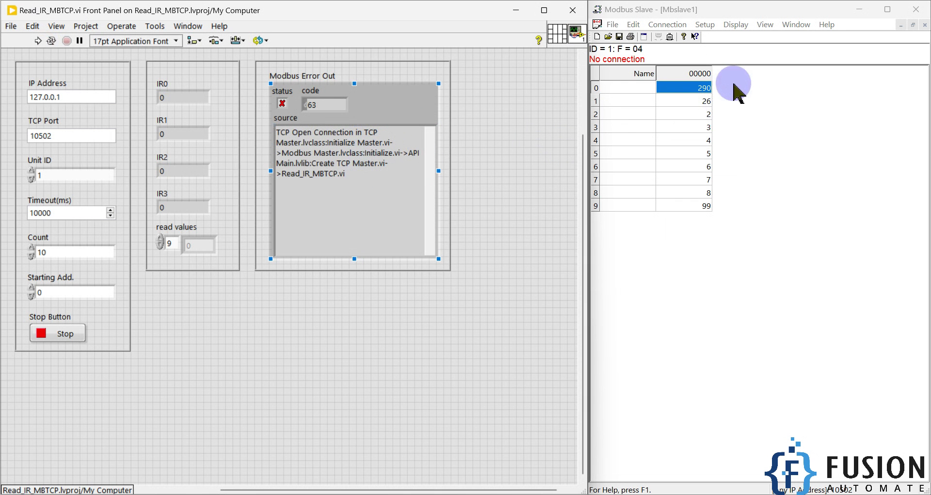
click(750, 131)
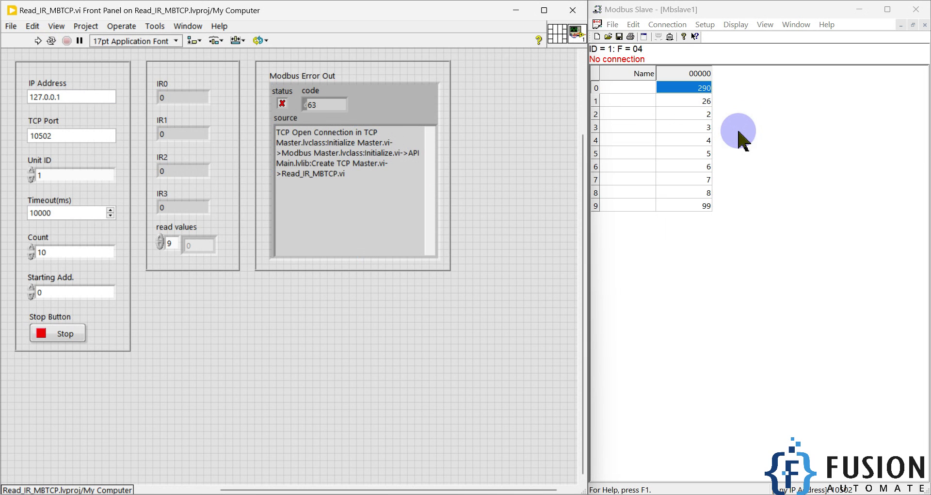
drag(358, 173, 304, 152)
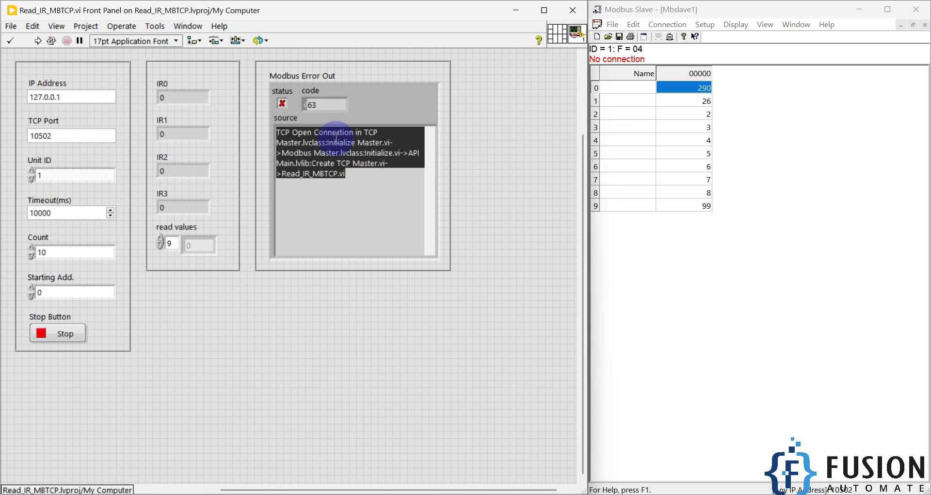
Reconnect the Modbus Slave simulator with the same TCP/IP connection settings.
click(491, 133)
click(672, 24)
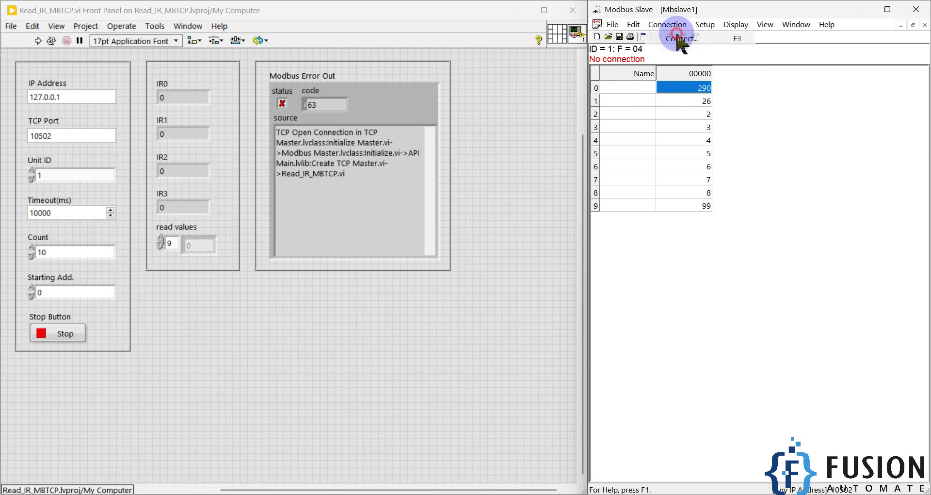
click(681, 39)
click(840, 156)
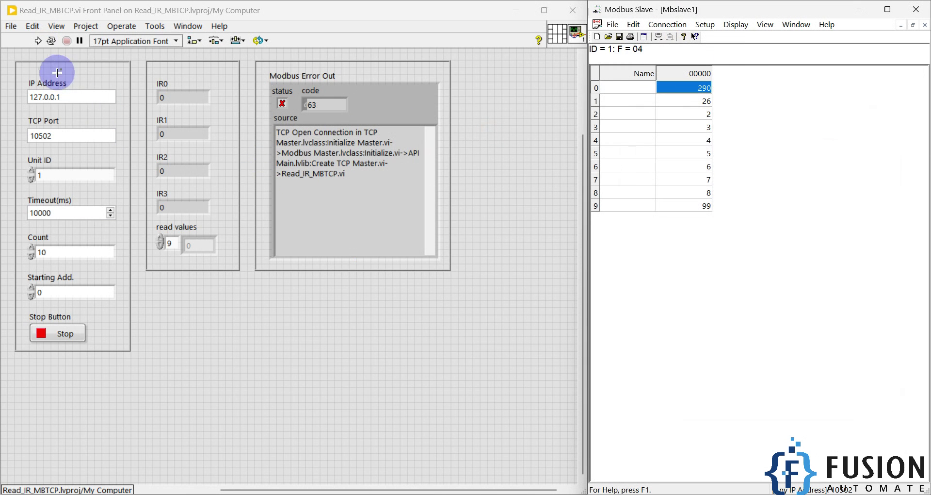
Run the VI against the reconnected slave, reading IR0 325 error-free, then stop it.
click(38, 41)
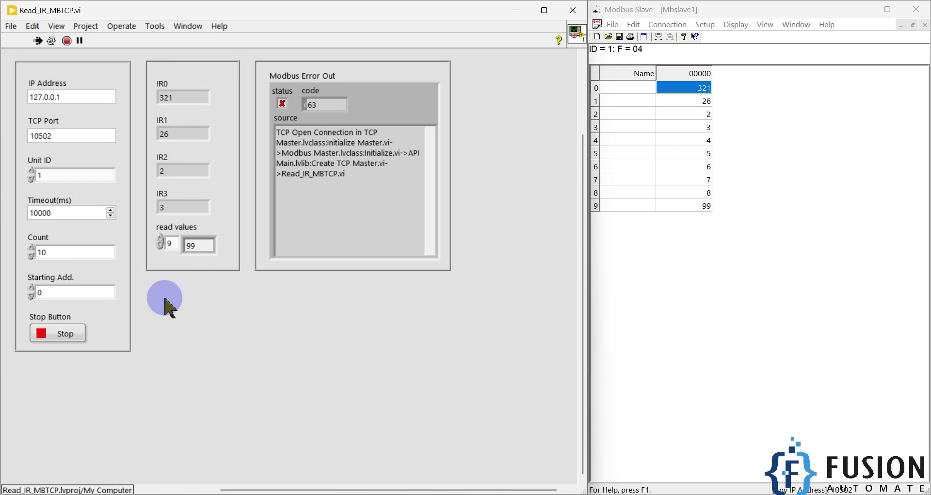
click(61, 338)
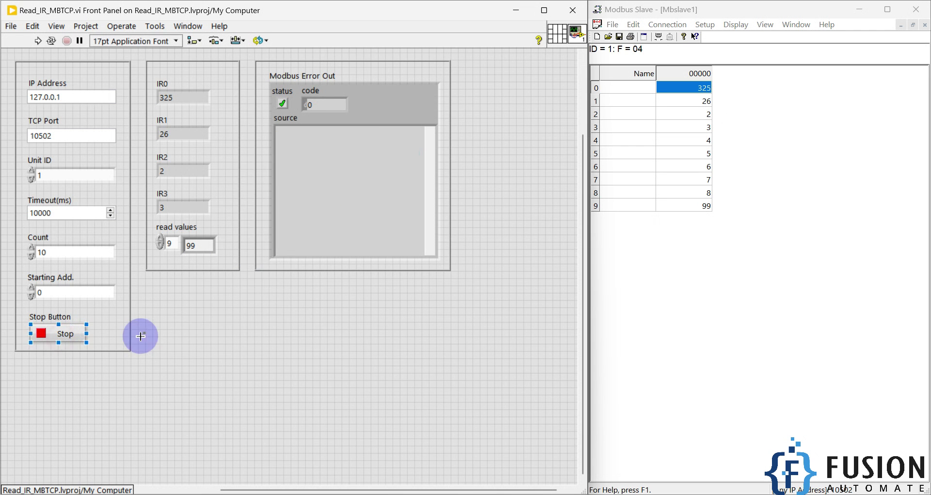